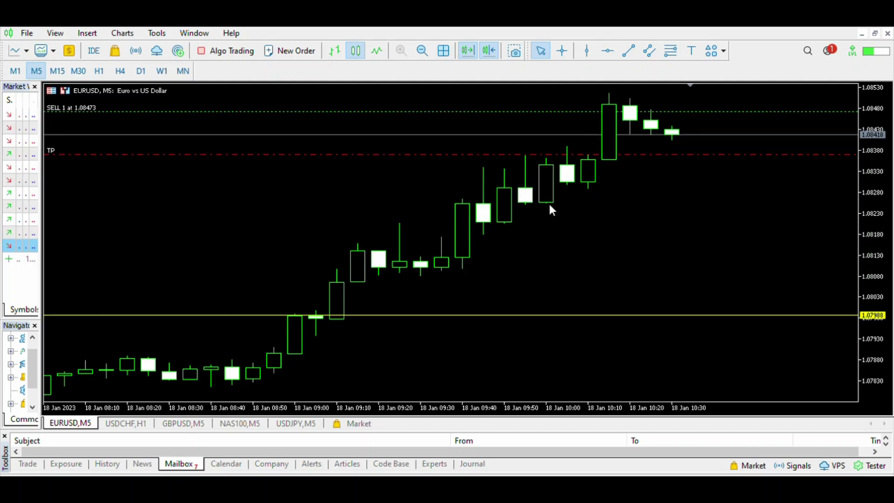
Examine the EURUSD M5 price action over a wider period, back to 16 January
left_click(421, 41)
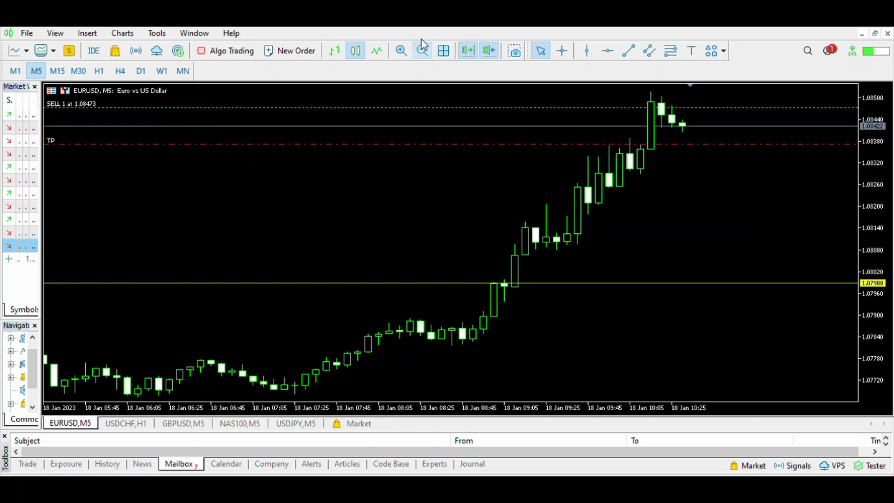
left_click(421, 41)
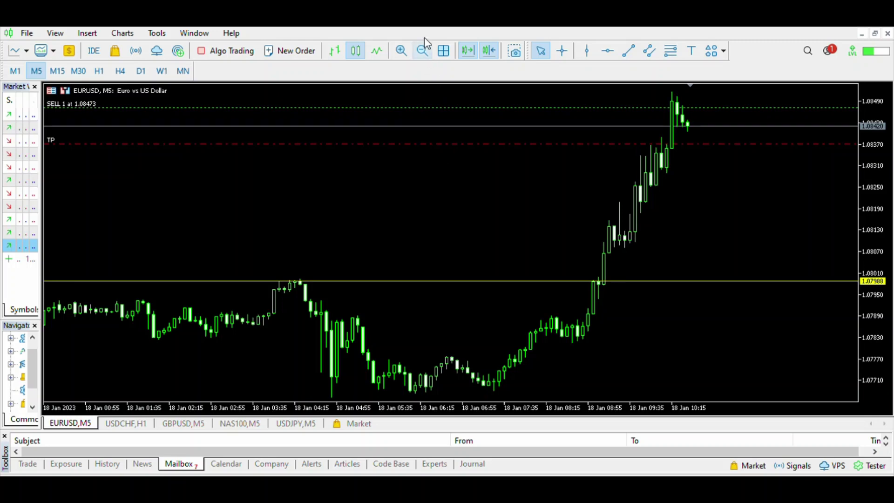
key("minus")
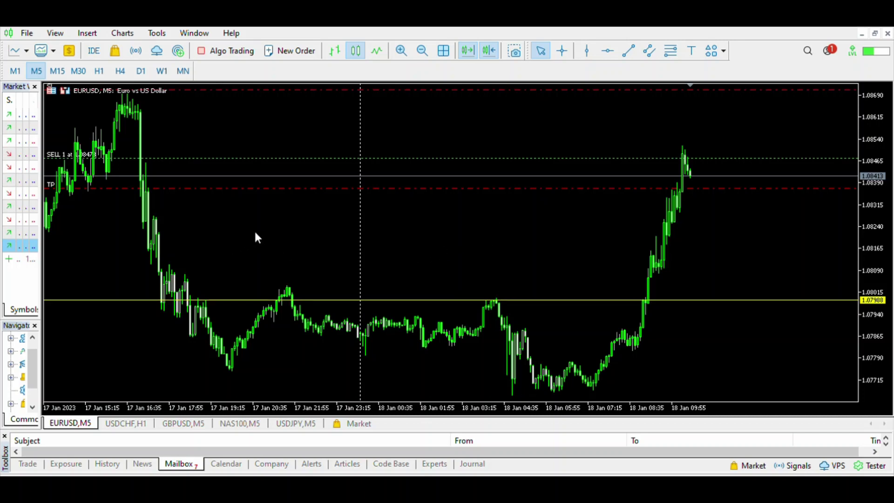
left_click(421, 50)
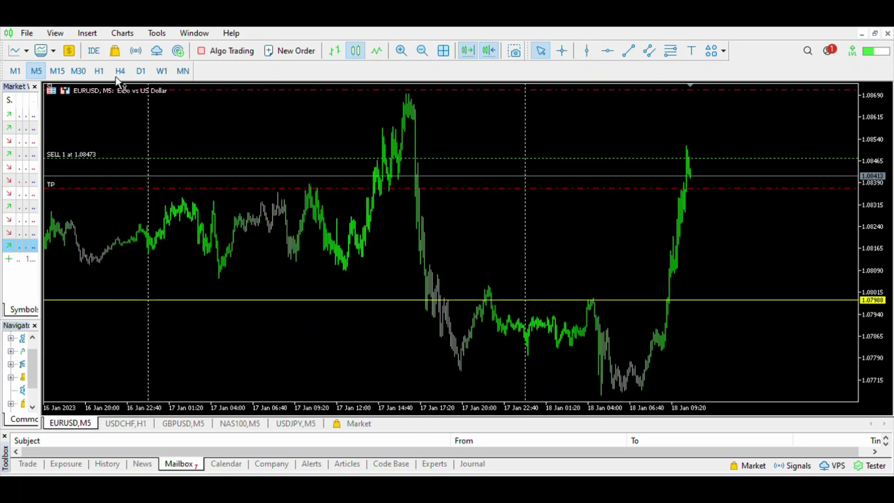
Switch the EURUSD chart to the H1 timeframe and examine the candles from 16 to 18 January
left_click(102, 61)
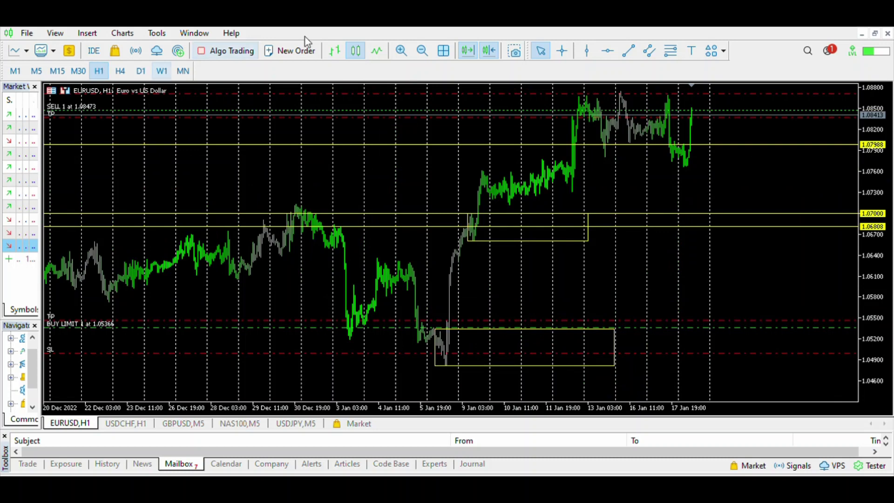
left_click(403, 48)
left_click(405, 41)
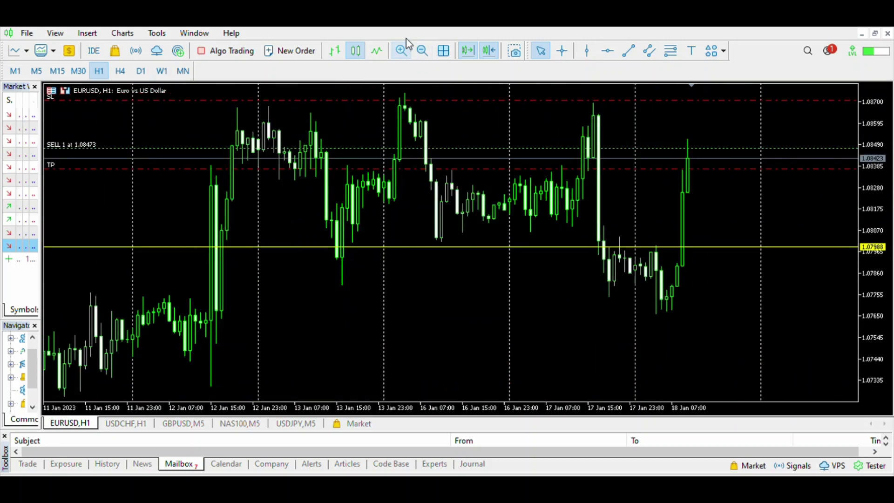
left_click(406, 41)
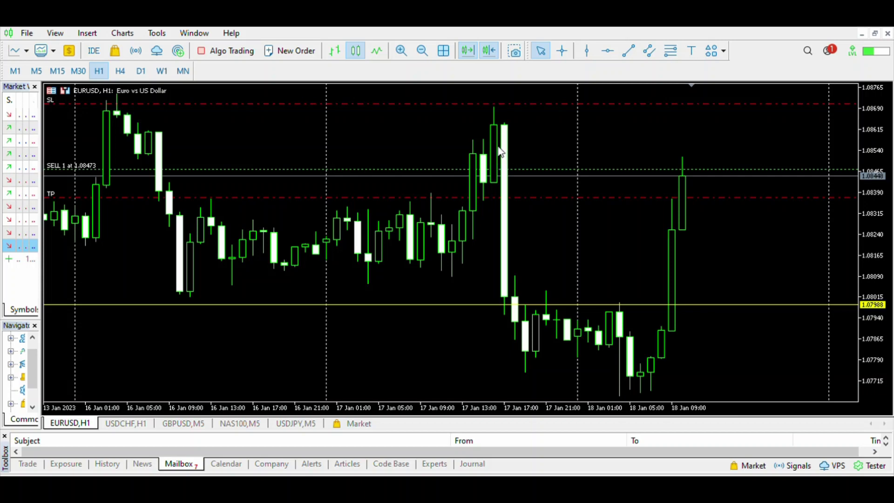
Measure the 17 January decline on the EURUSD H1 chart from the large bearish candle's top to the following low
left_click(423, 47)
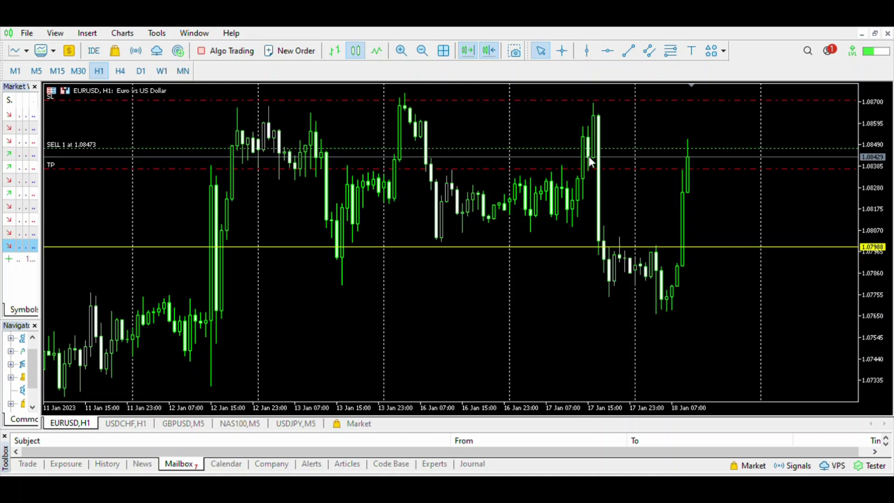
middle_click(597, 291)
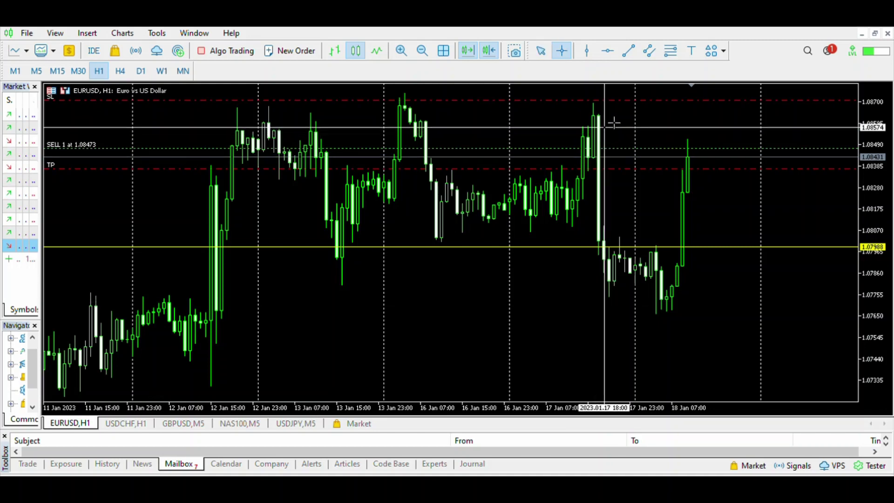
left_click_drag(608, 118, 658, 313)
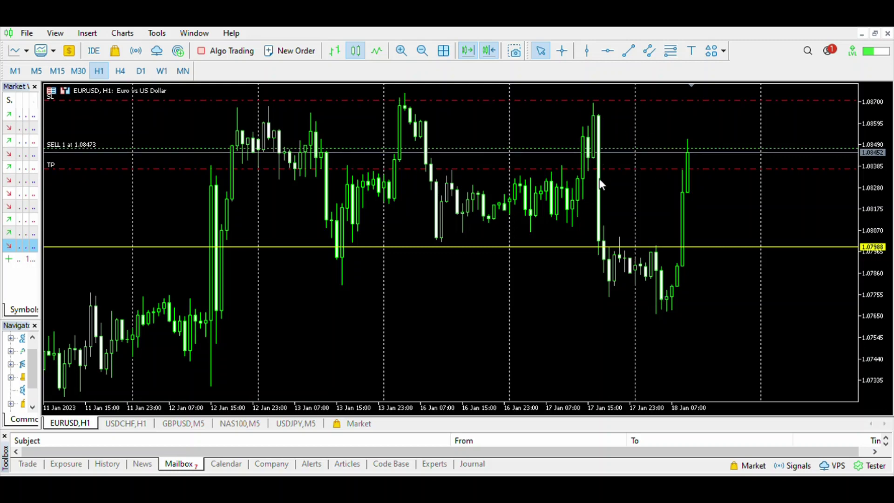
Return the EURUSD chart to the M5 timeframe and examine its price history back to 16 January
left_click(401, 48)
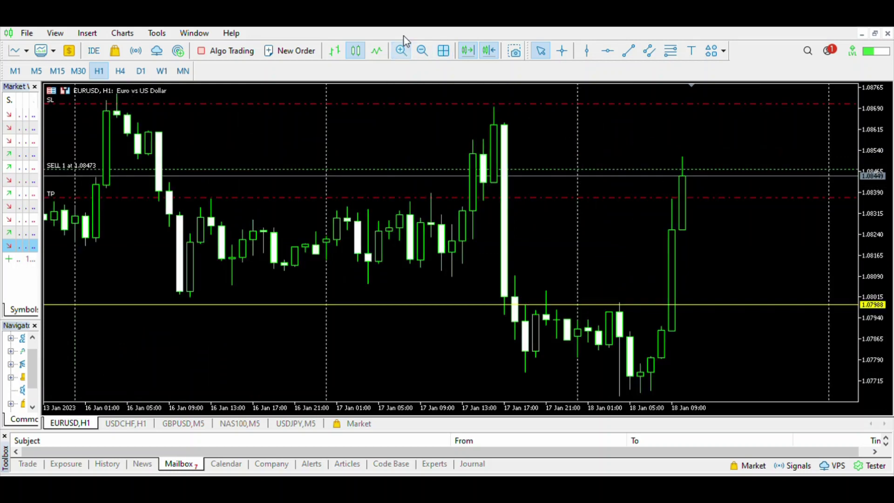
left_click(402, 48)
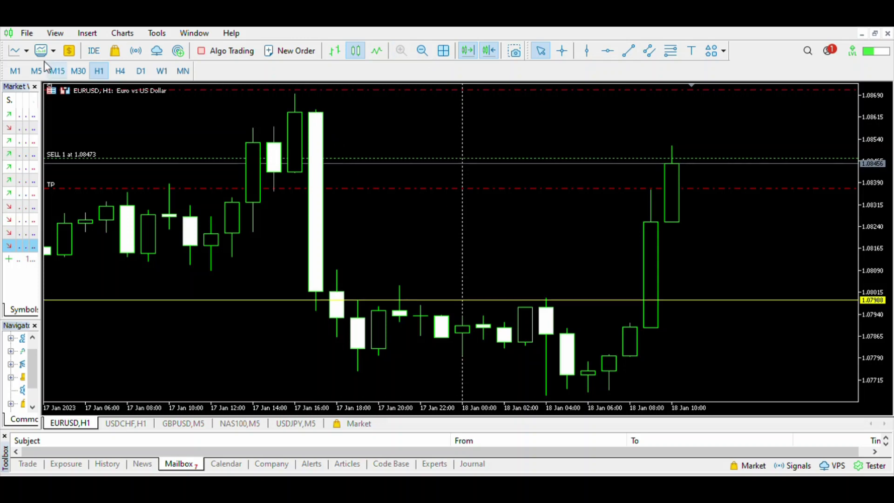
left_click(37, 71)
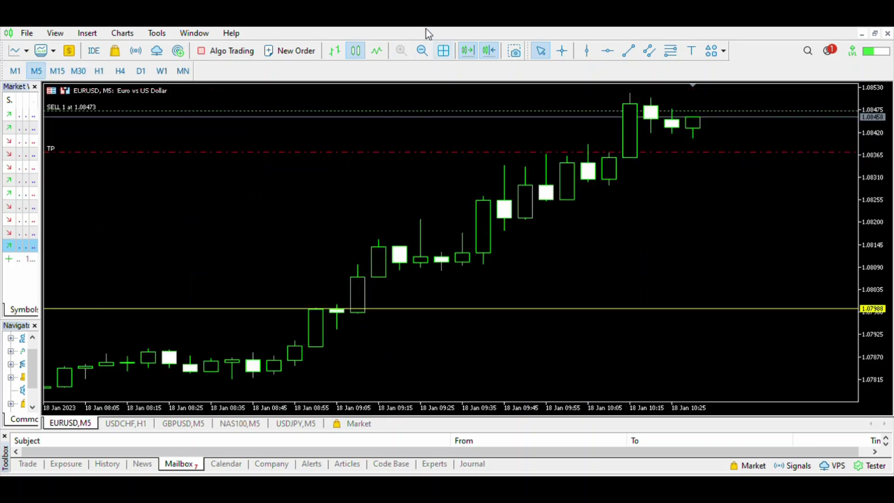
left_click(422, 50)
left_click(422, 50)
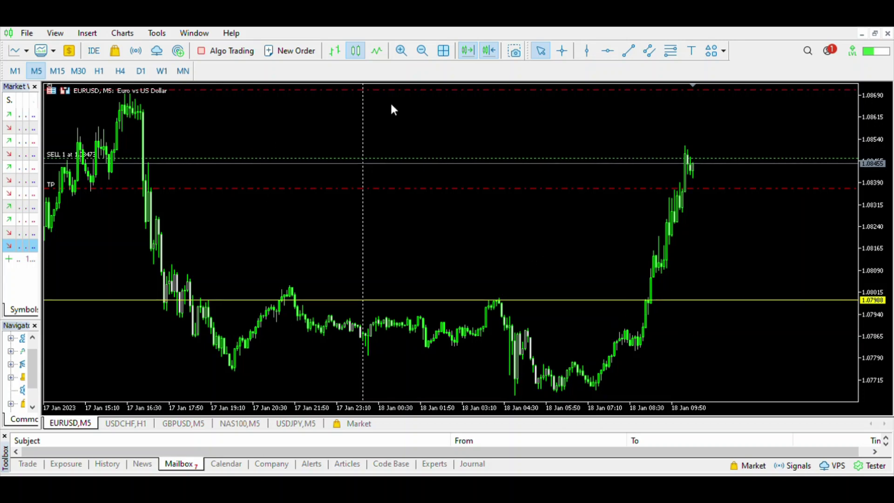
left_click(422, 46)
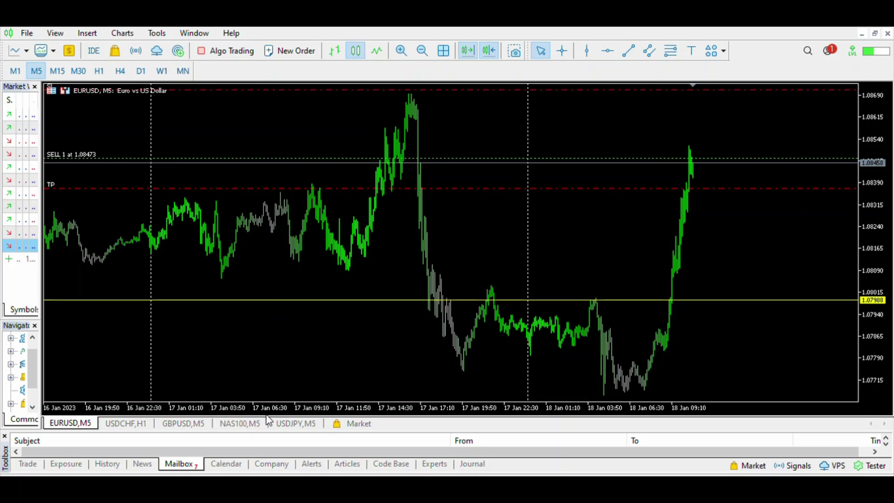
Open the USDJPY chart on the daily timeframe and examine the decline from the October 2022 high to the January 2023 lows
left_click(292, 423)
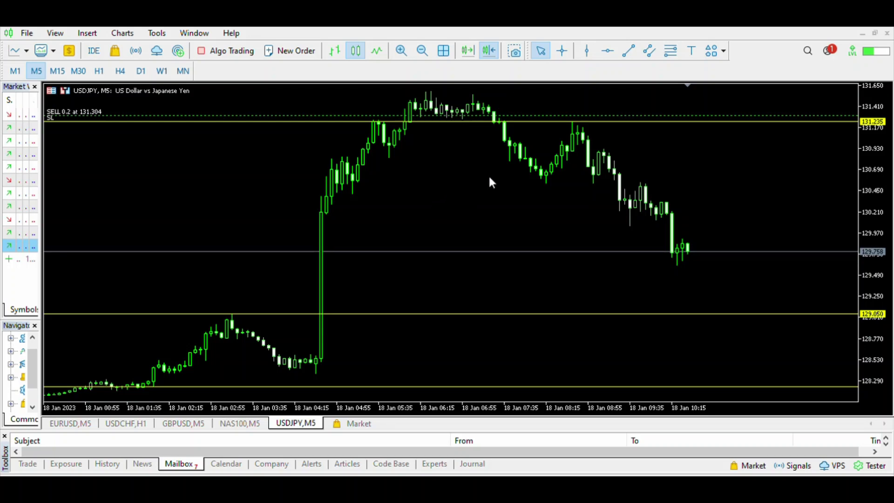
left_click(145, 65)
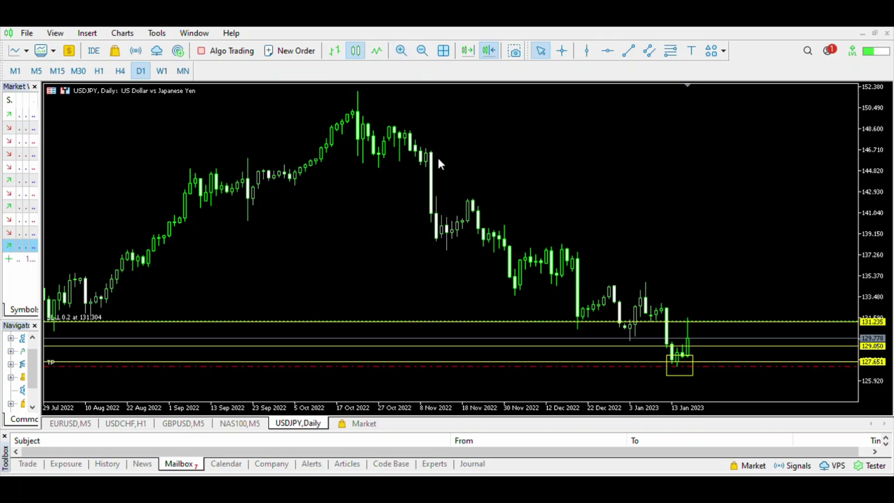
left_click(422, 50)
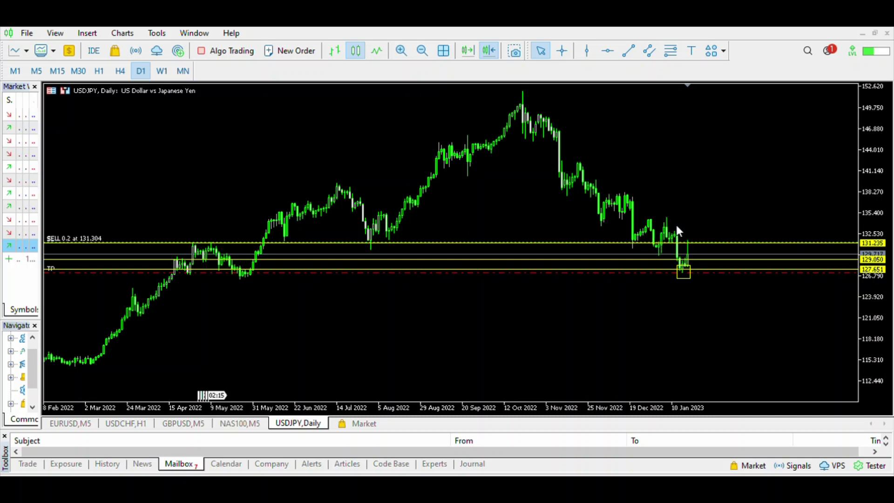
left_click(401, 51)
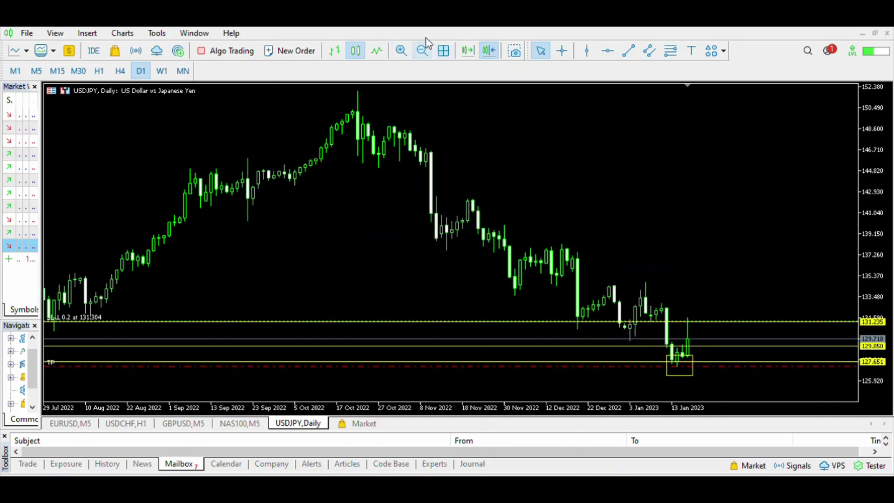
key("minus")
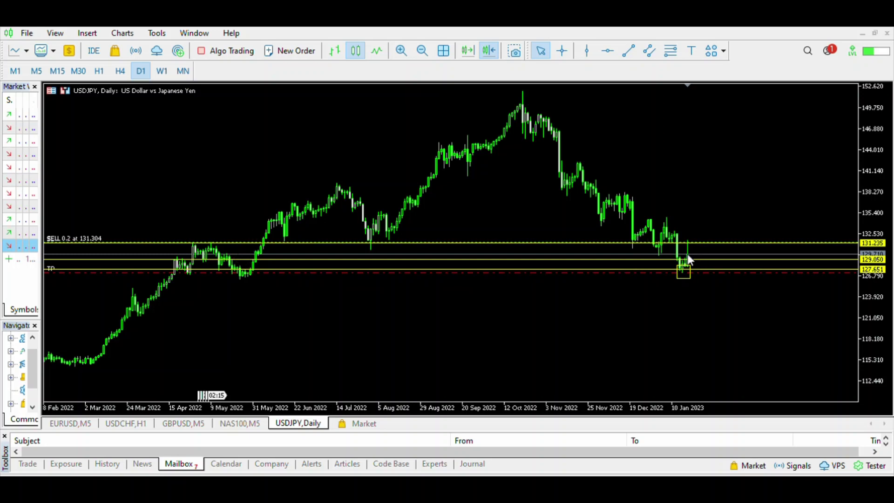
left_click(407, 41)
left_click(407, 41)
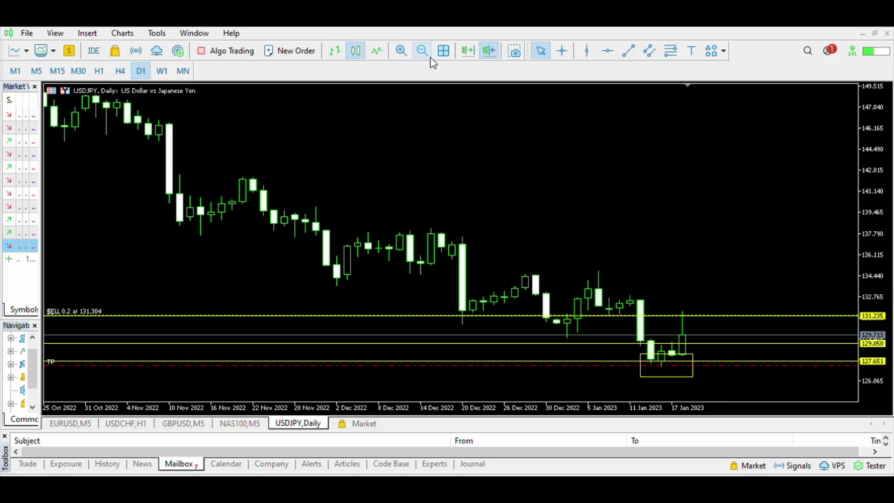
Show the Data Window and narrow the docked panels beside the USDJPY chart
key("ctrl+g")
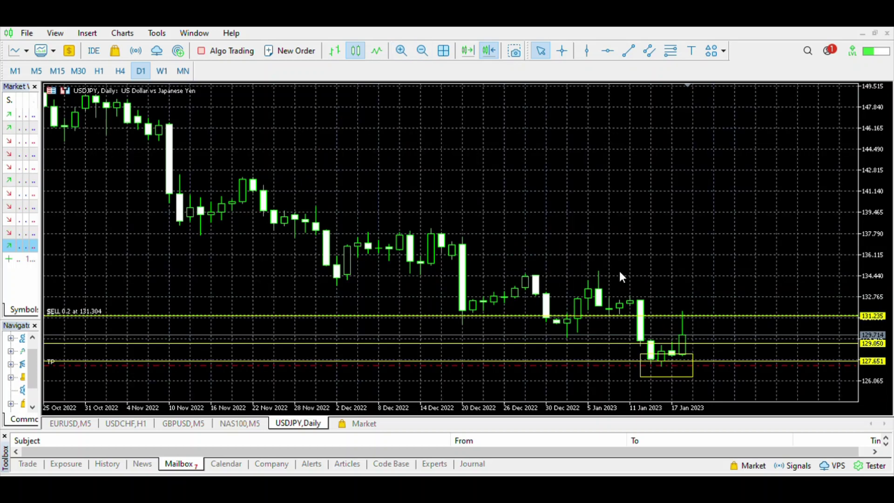
key("ctrl+d")
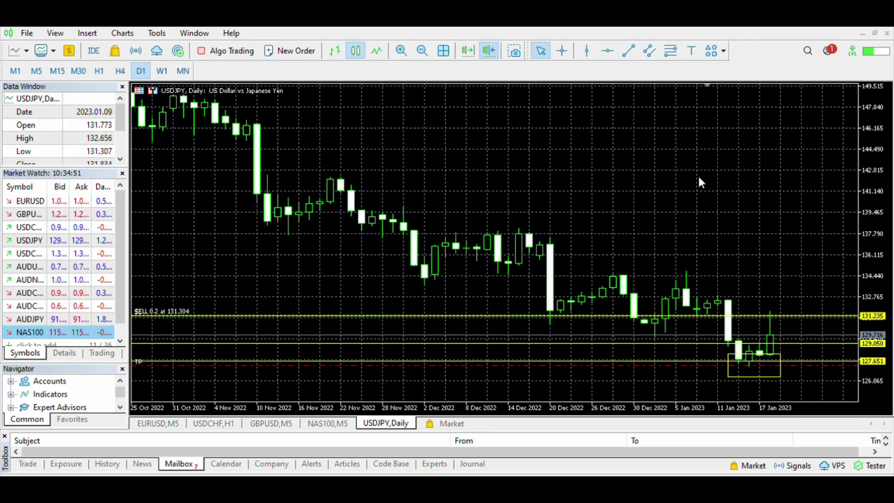
key("ctrl+g")
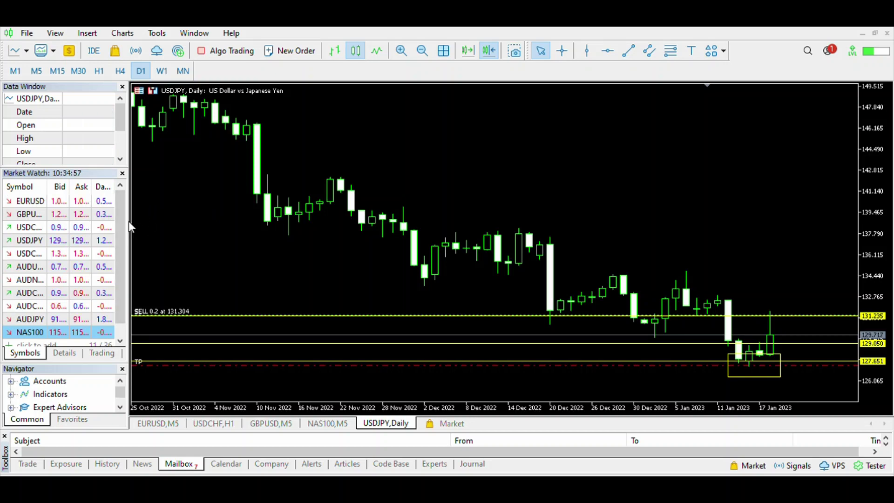
left_click_drag(92, 215, 45, 217)
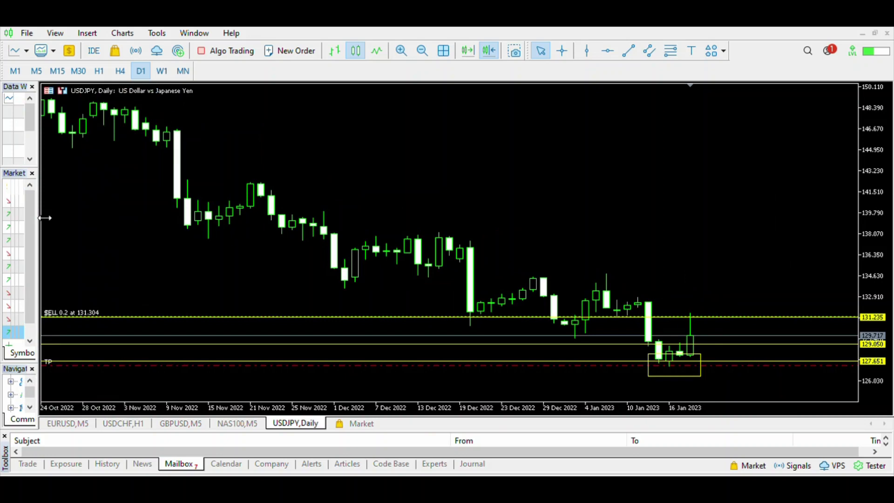
Measure the USDJPY daily range between the 127.651 and 131.235 levels, and the latest daily candle from low to high
left_click(403, 43)
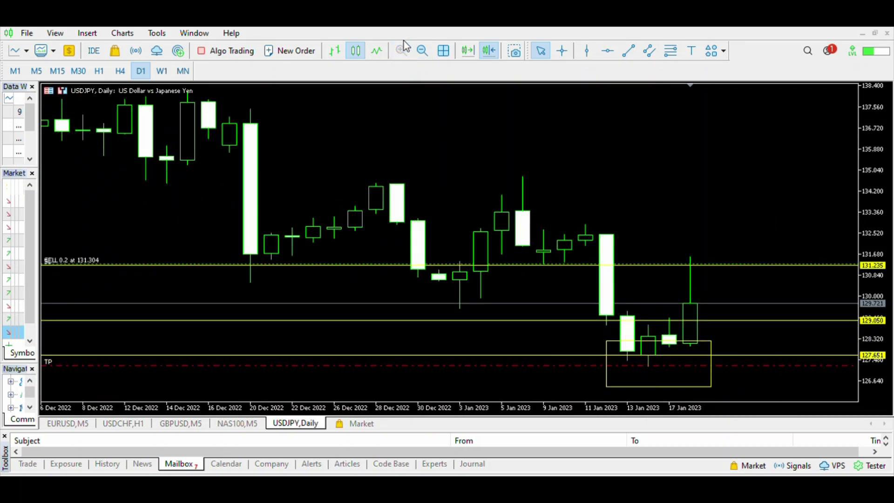
middle_click(645, 350)
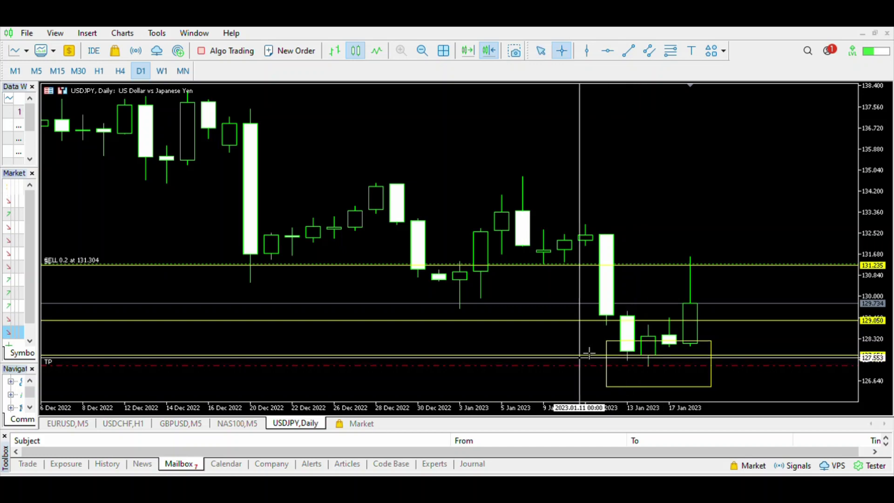
left_click_drag(589, 352, 565, 255)
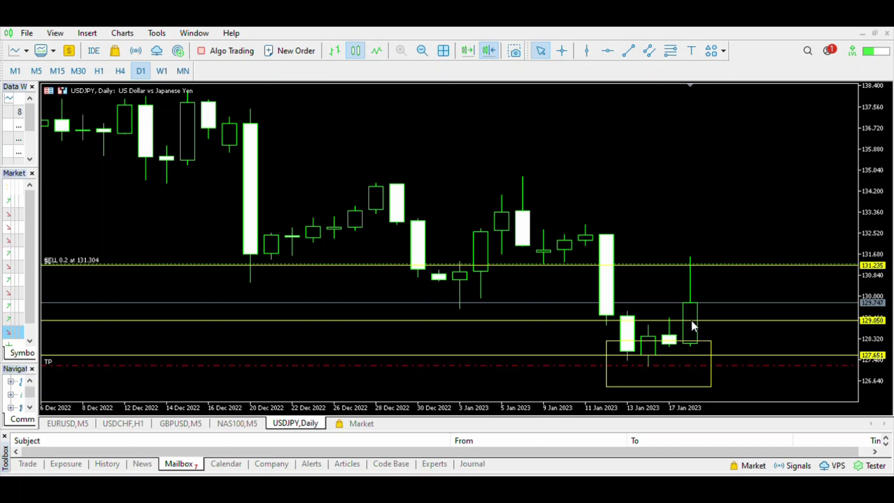
middle_click(695, 266)
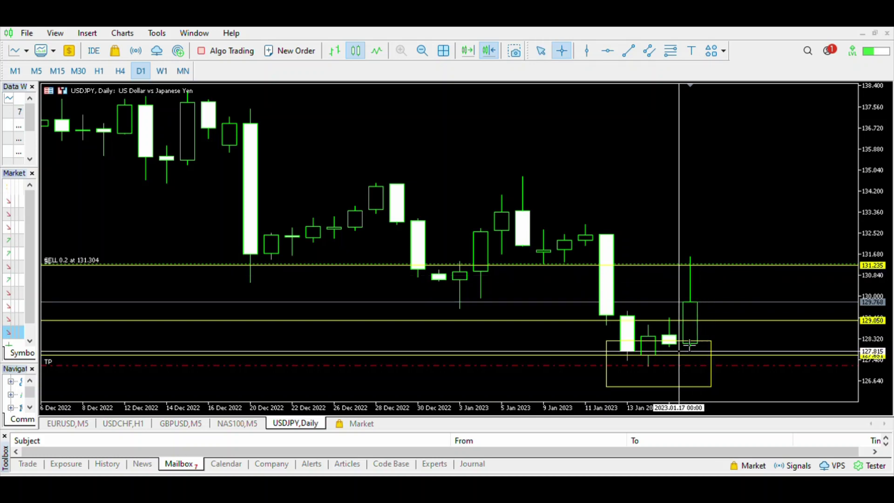
left_click_drag(690, 345, 705, 241)
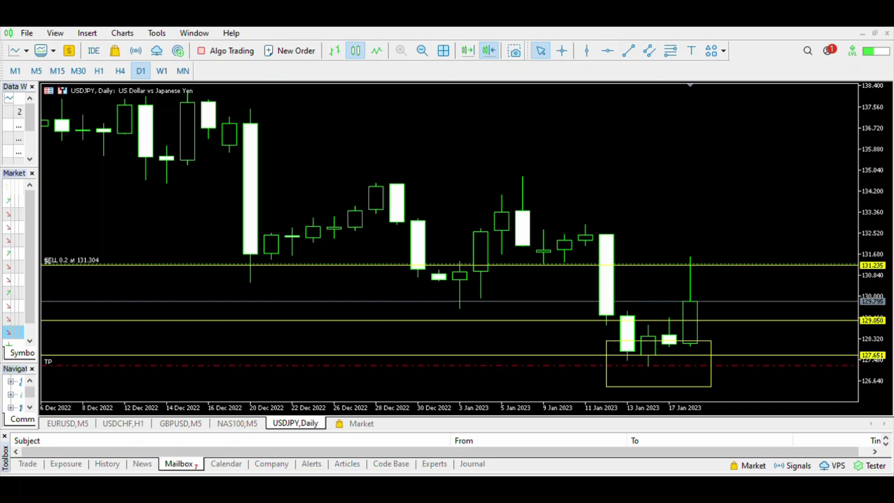
Add a horizontal line at 130.588 on the USDJPY daily chart, aligned with the 20 December low
left_click(607, 50)
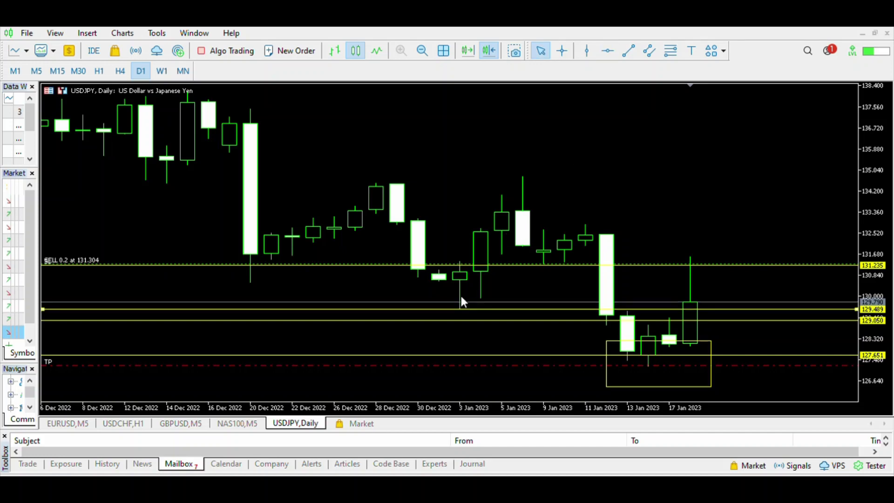
left_click(448, 286)
left_click_drag(432, 273, 433, 268)
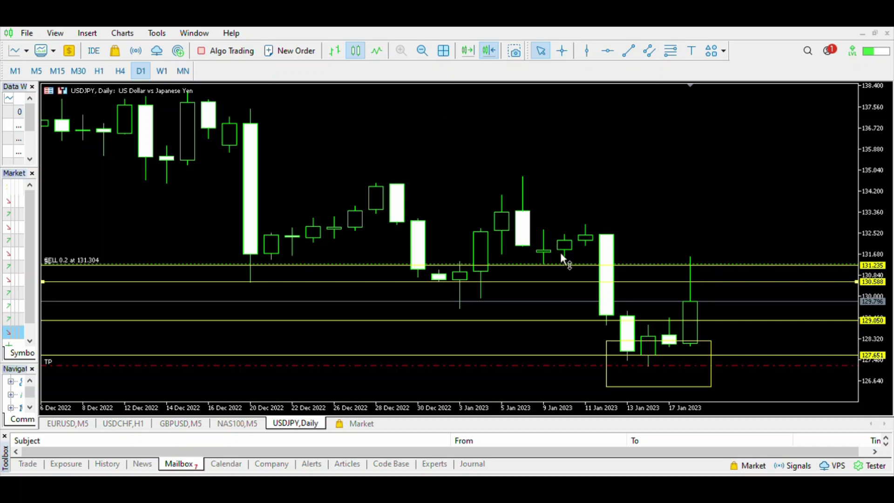
Move the 131.235 horizontal line to 131.321 and raise the sell position's stop loss to about 132.0
left_click_drag(561, 255, 561, 257)
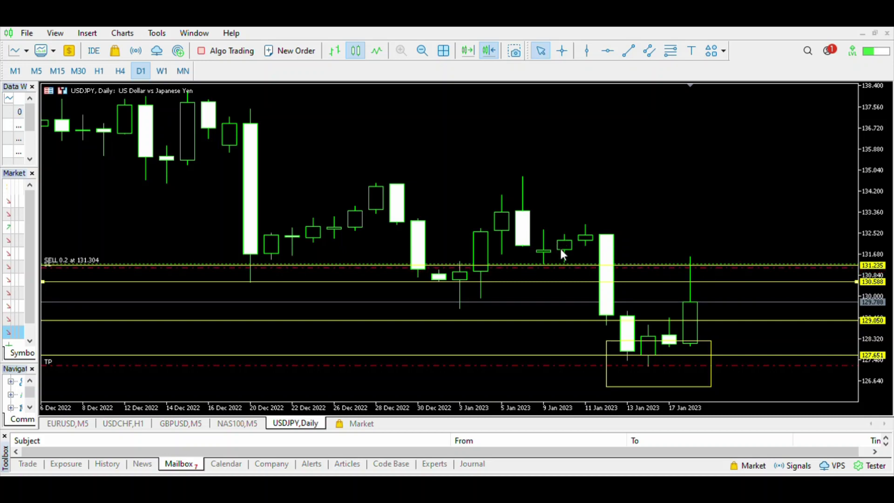
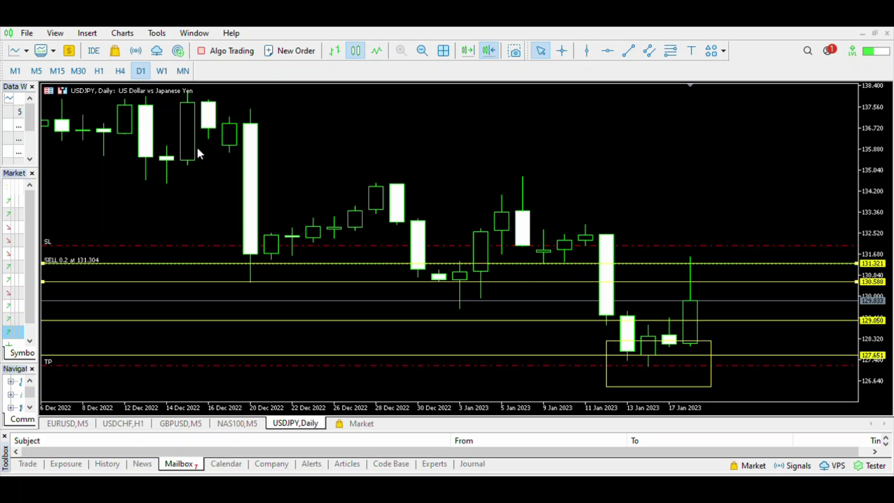
Switch the USDJPY chart to the M5 timeframe and turn on auto scroll to bring up the latest 18 January candles
left_click(37, 70)
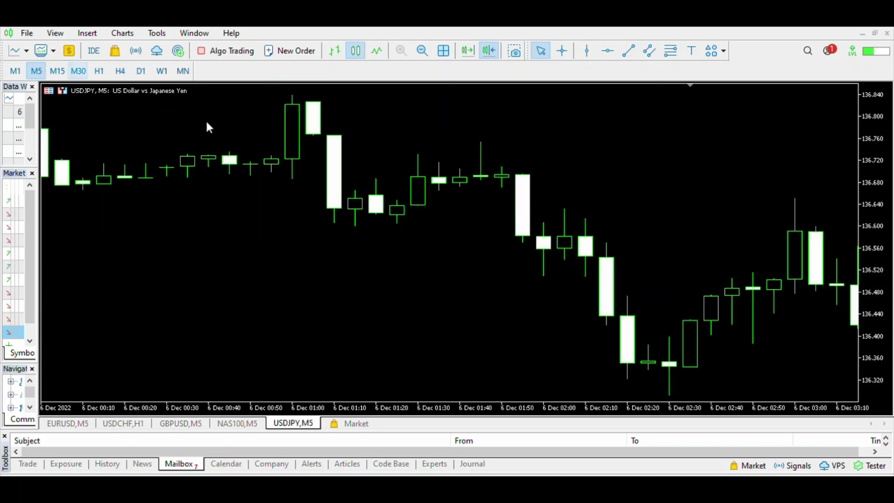
left_click(422, 50)
left_click(422, 50)
left_click(421, 42)
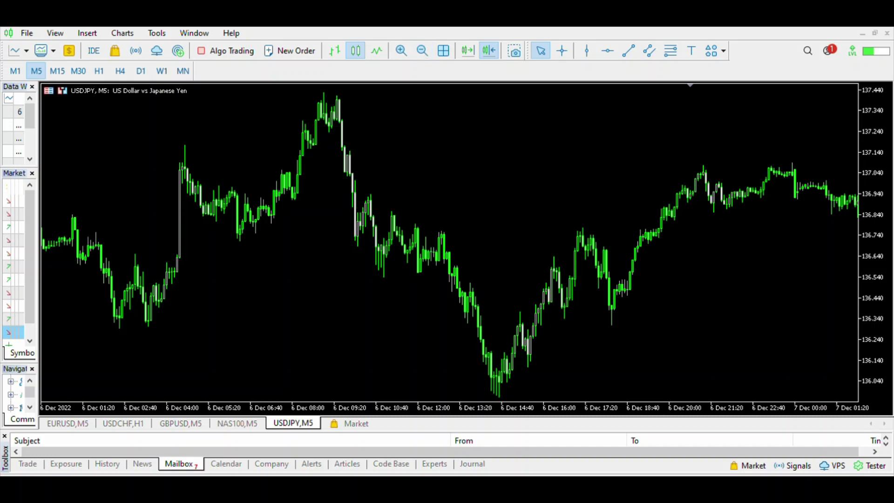
left_click(467, 46)
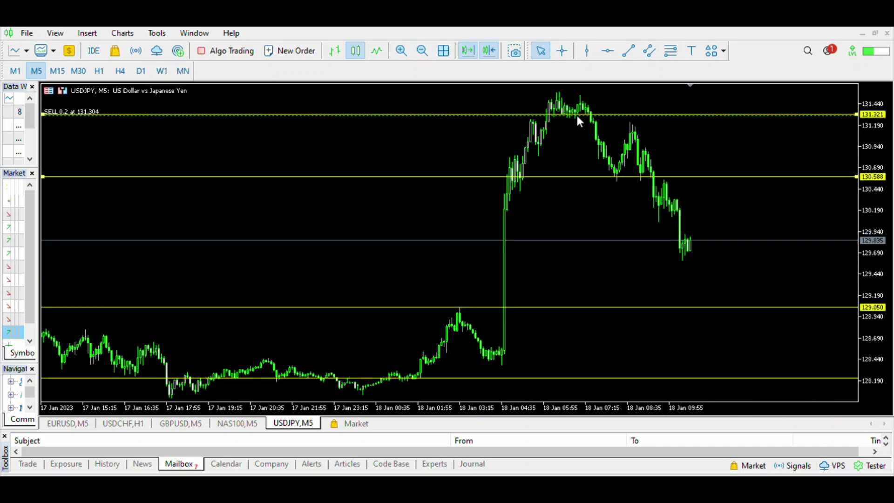
left_click(403, 47)
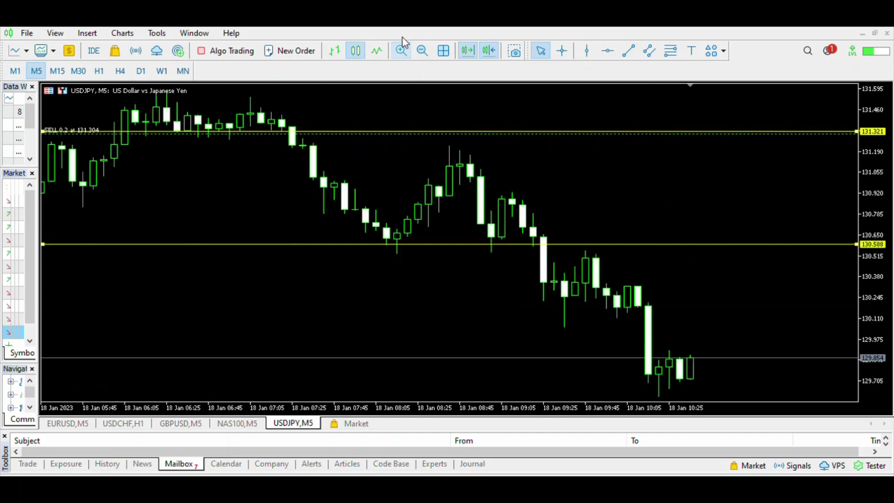
left_click(425, 44)
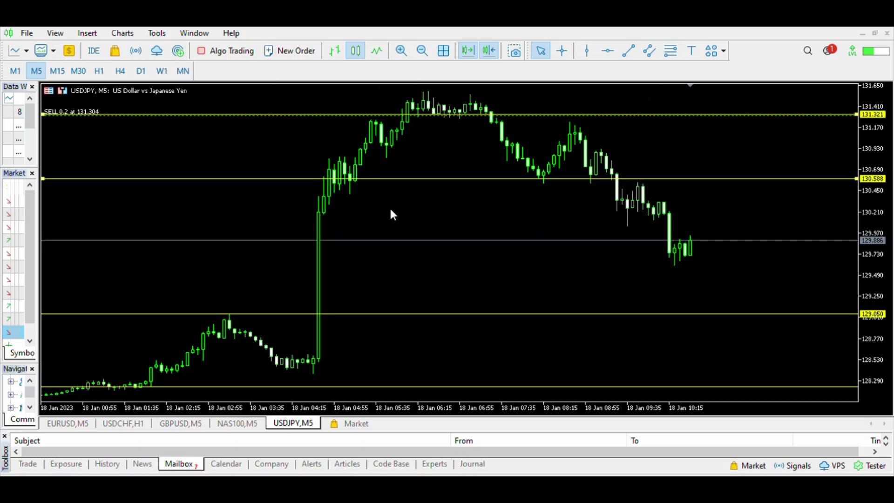
Delete the 130.588 horizontal line and measure the USDJPY M5 fall from the 08:40 swing high to the 10:30 low
key("Delete")
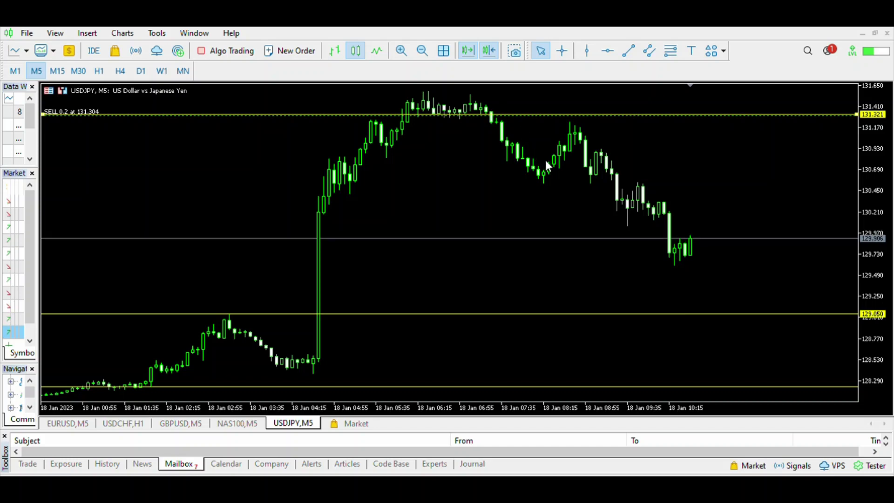
middle_click(569, 115)
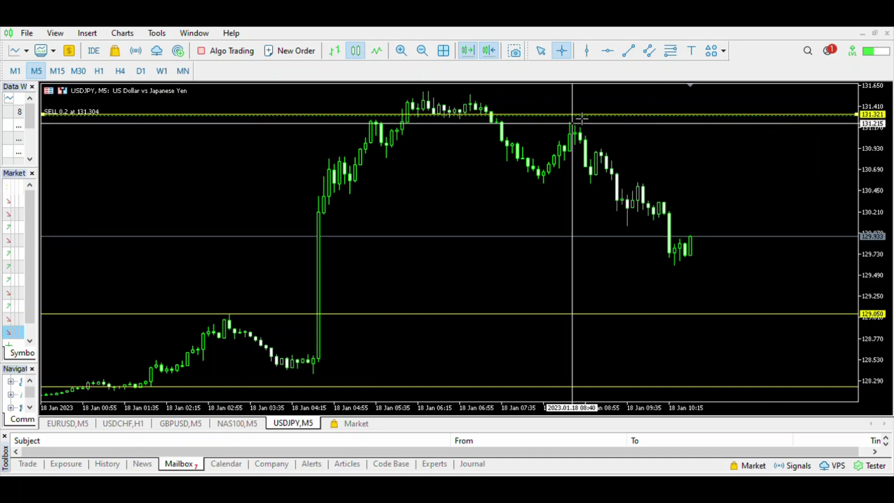
left_click_drag(572, 123, 685, 264)
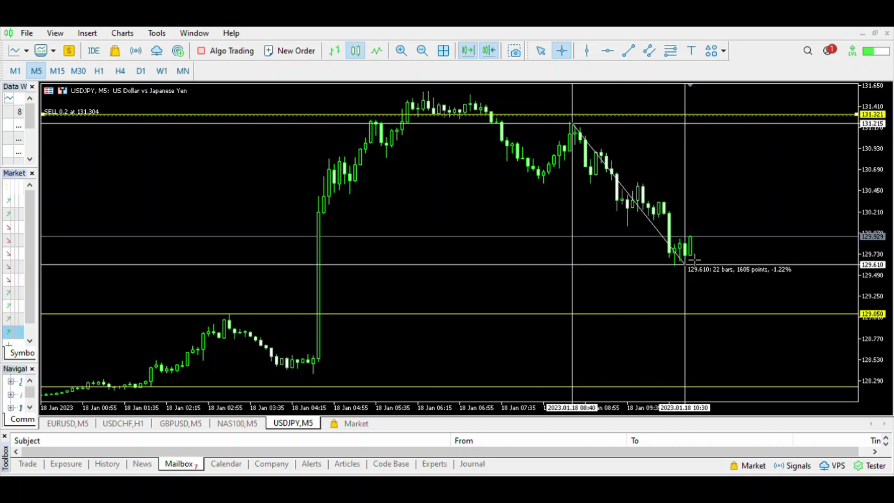
left_click(694, 260)
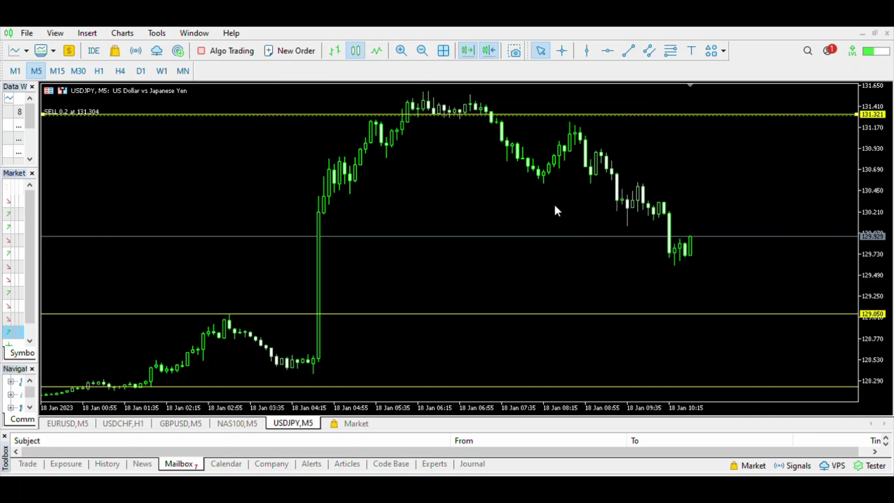
Switch the USDJPY chart to M1 and turn off auto scroll to reach the early 18 January price spike
left_click(17, 69)
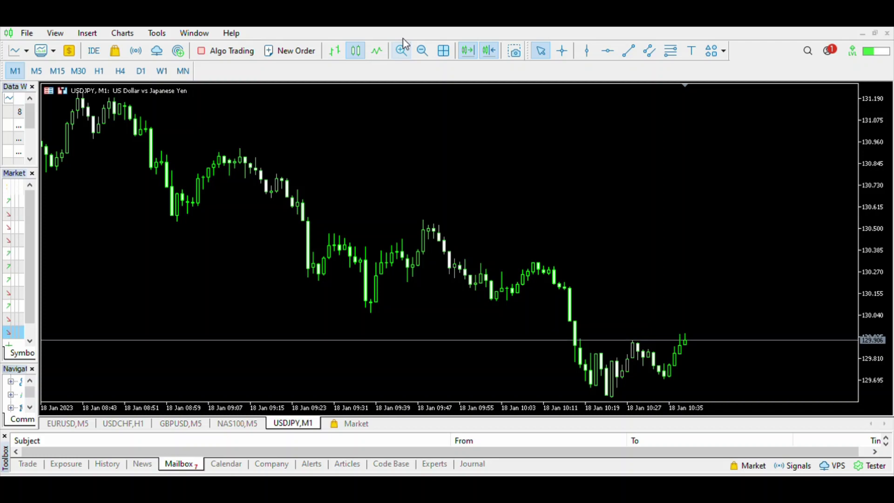
left_click(426, 39)
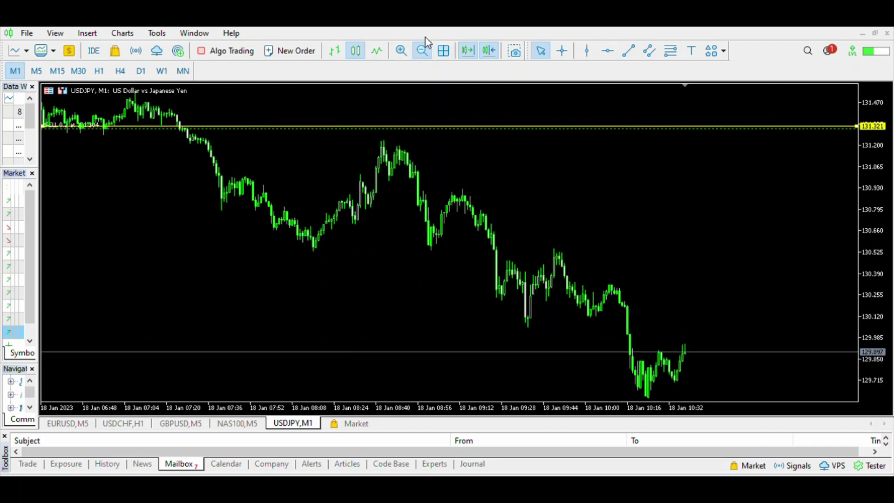
left_click(426, 38)
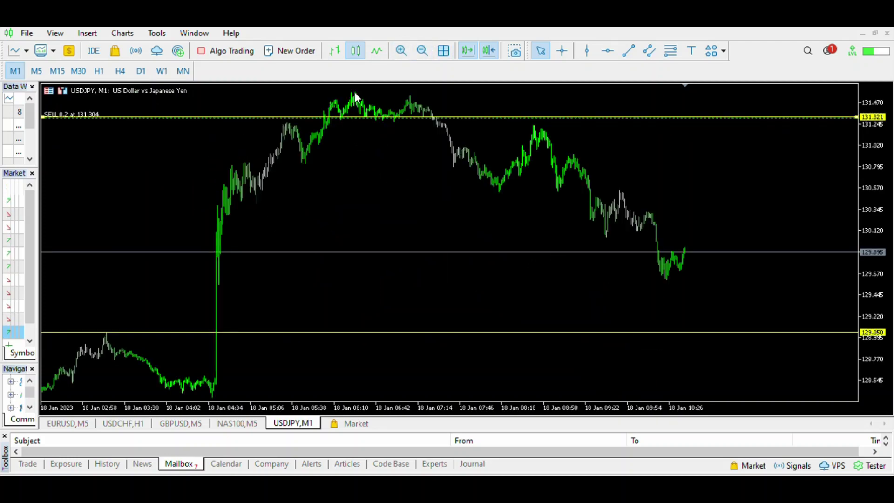
left_click(402, 38)
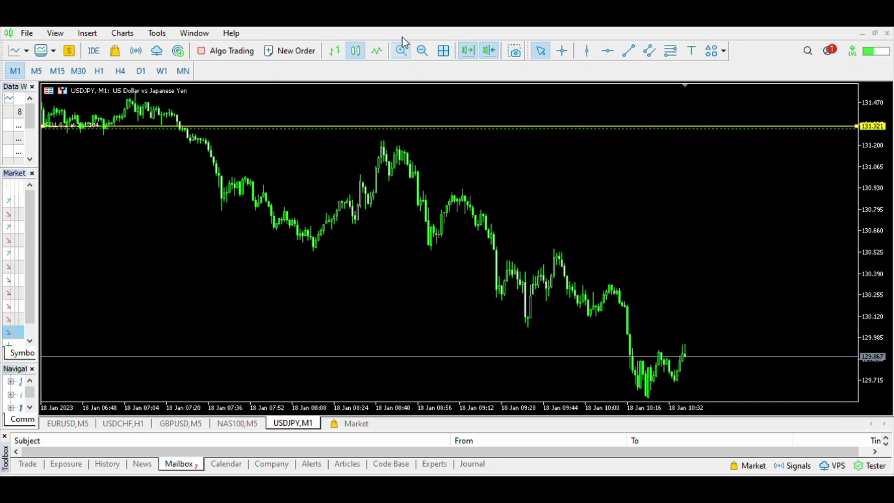
left_click_drag(189, 234, 531, 209)
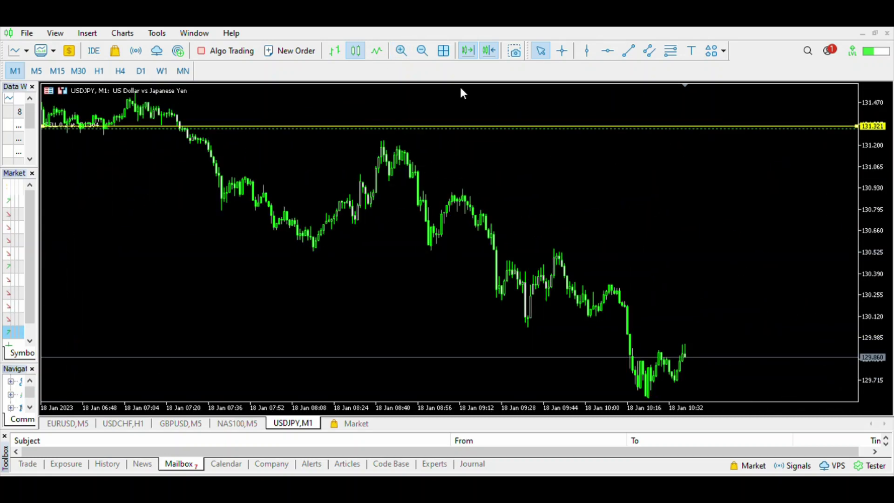
left_click(467, 50)
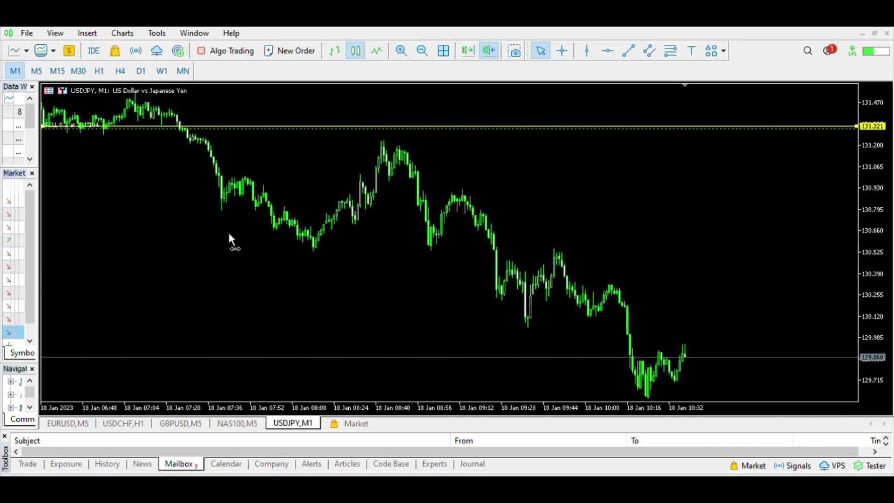
left_click_drag(229, 239, 627, 219)
left_click_drag(465, 160, 541, 153)
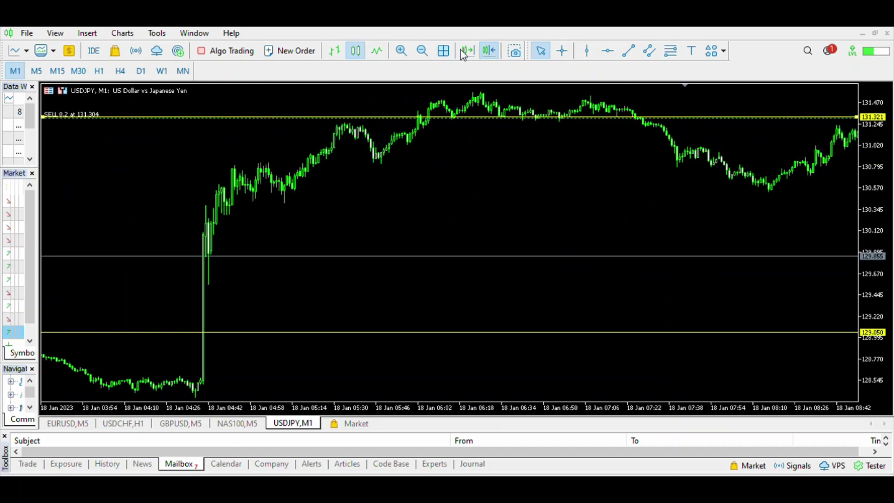
Examine the M1 candles from the 04:40 spike through the consolidation above 131.321 to the break below the sell entry
left_click(402, 47)
left_click(401, 47)
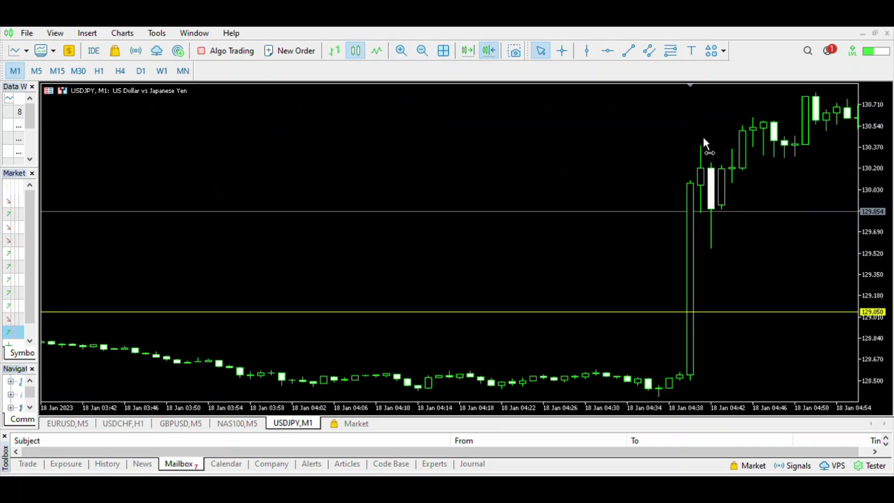
left_click_drag(703, 137, 310, 187)
left_click_drag(638, 158, 294, 171)
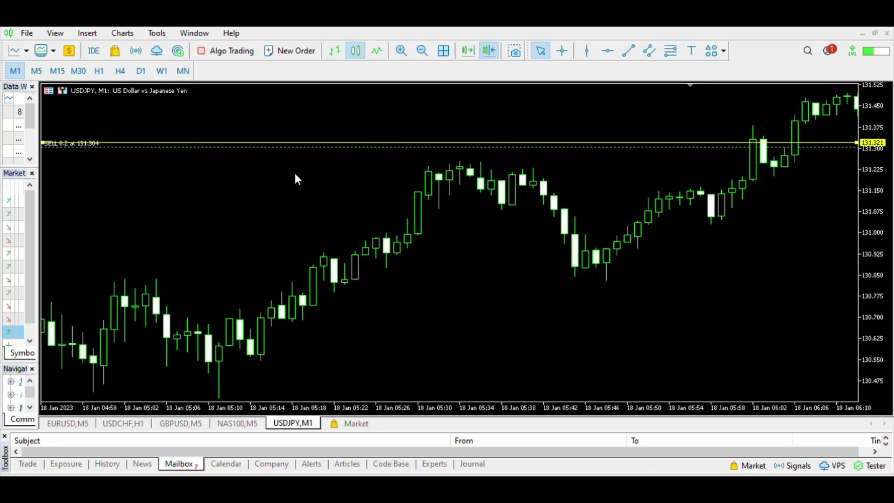
left_click_drag(680, 202, 295, 199)
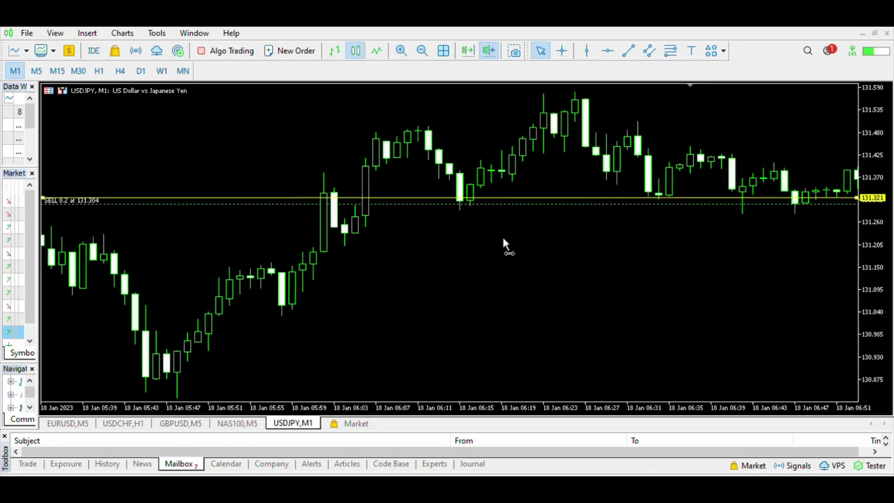
left_click_drag(502, 235, 331, 247)
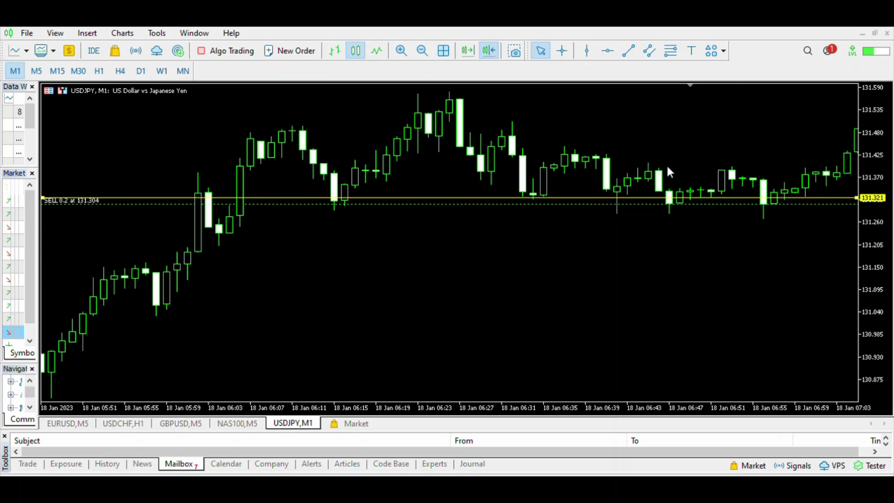
left_click_drag(720, 140, 607, 152)
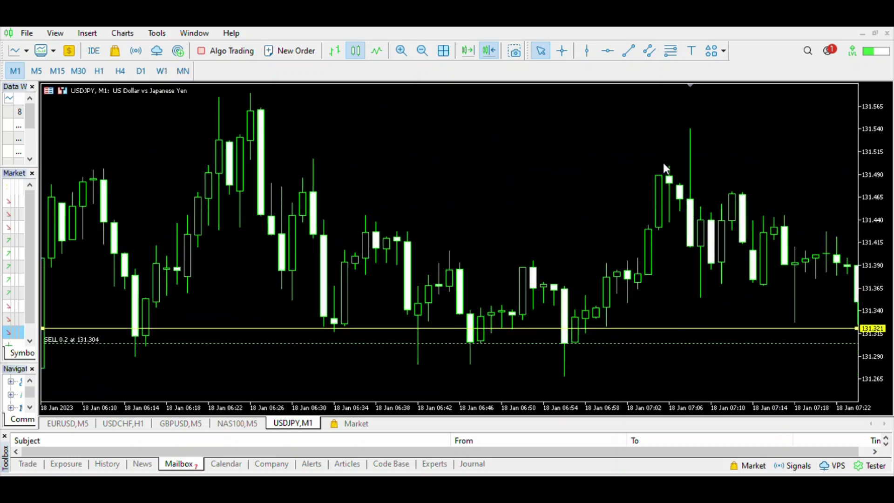
middle_click(315, 149)
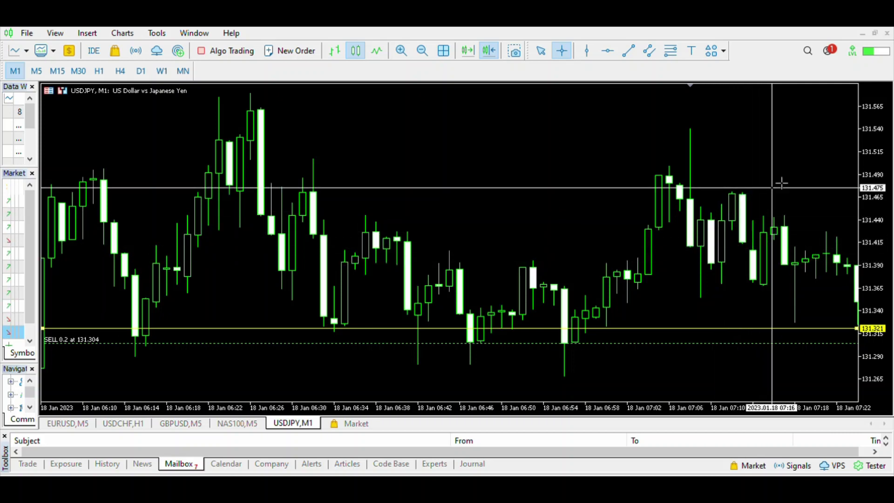
key("Escape")
left_click_drag(781, 183, 539, 189)
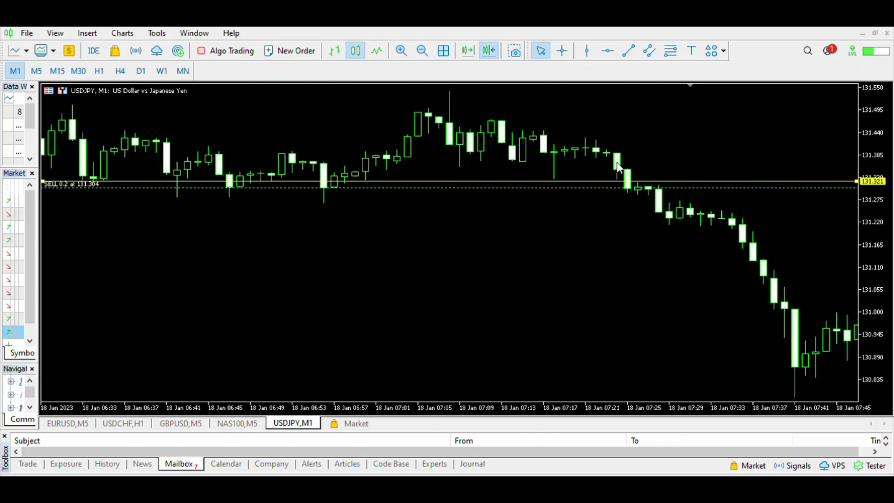
Review the whole M1 decline from the 131.321 line and return the USDJPY chart to the M5 timeframe
left_click(422, 43)
left_click(421, 43)
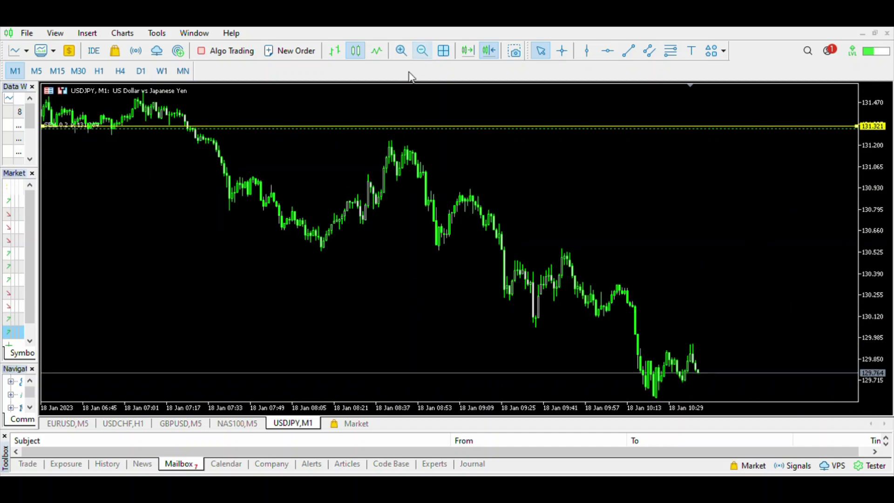
left_click_drag(255, 219, 471, 200)
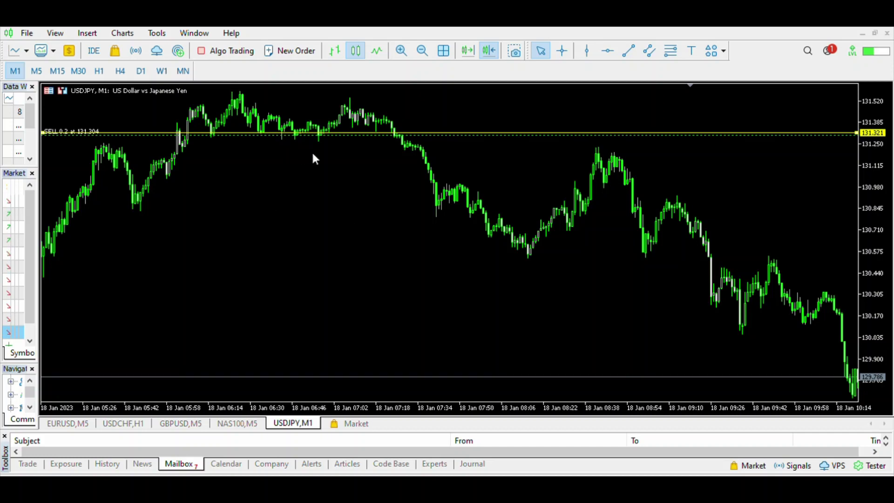
left_click(424, 43)
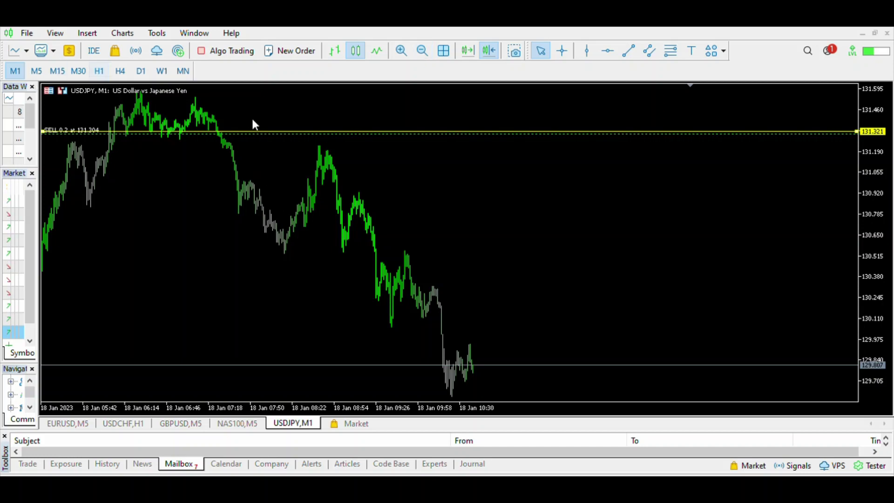
left_click(37, 70)
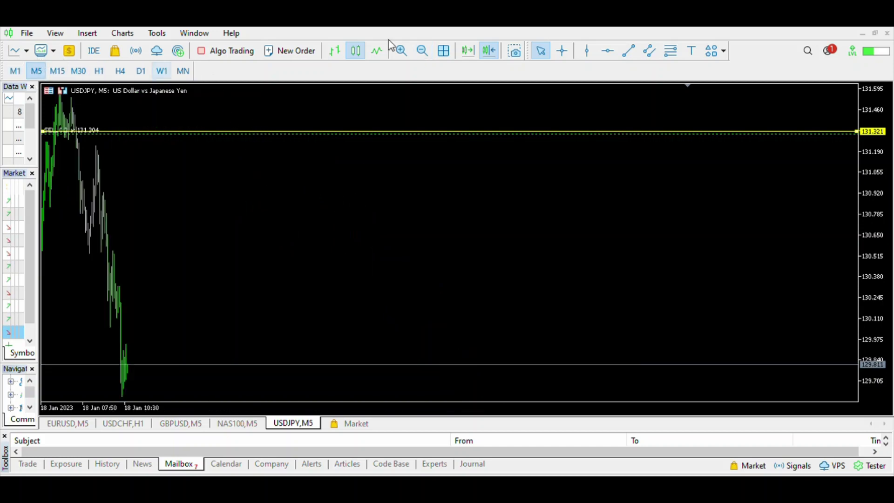